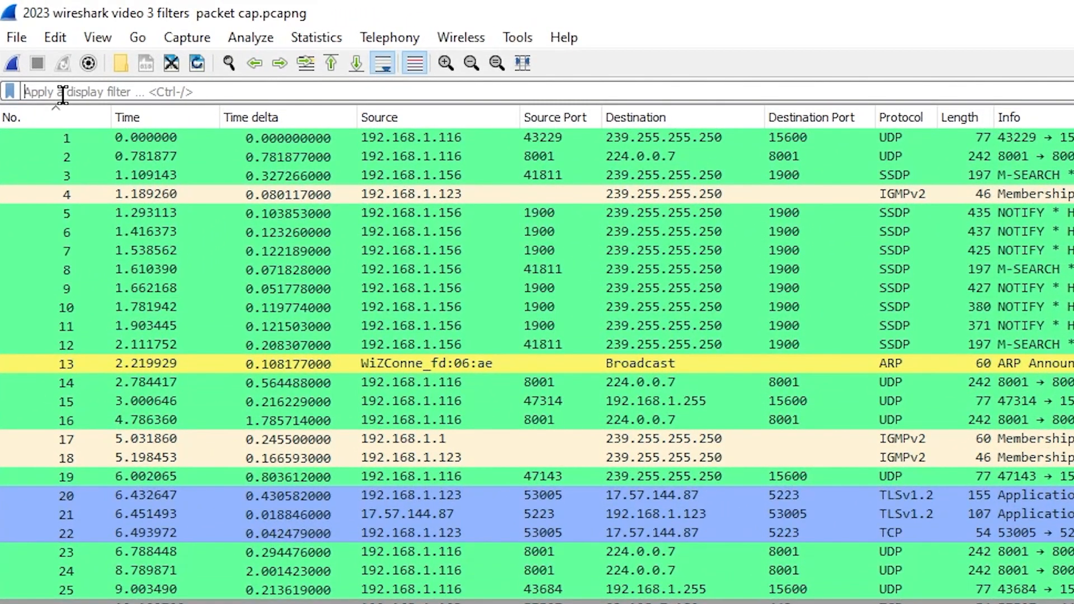
Step: Filter the packet list to TCP traffic with the display filter tcp and look through the matching packets
type("tcp")
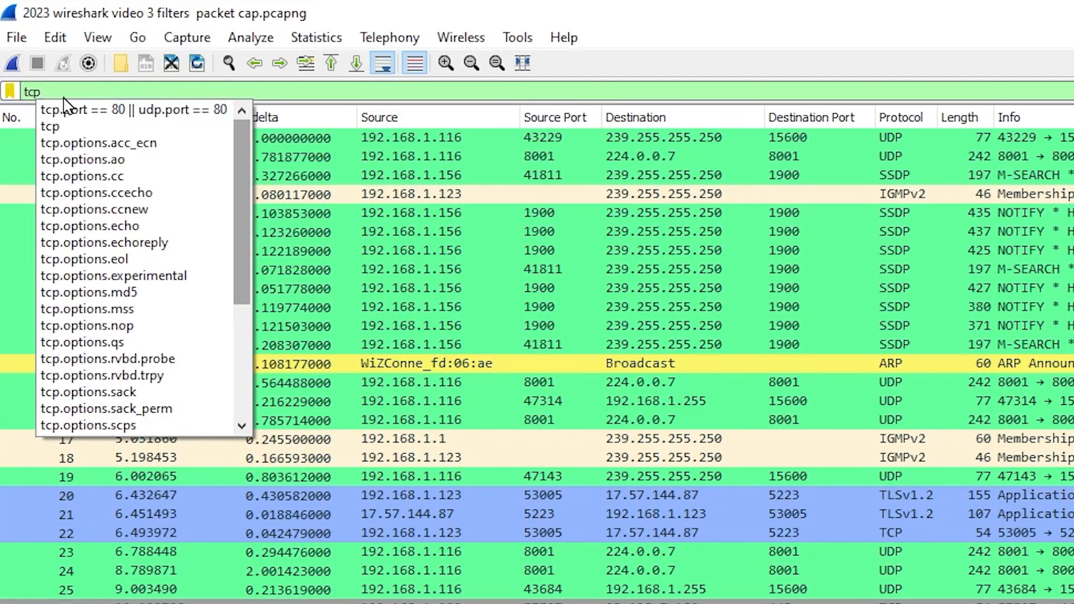
key("Return")
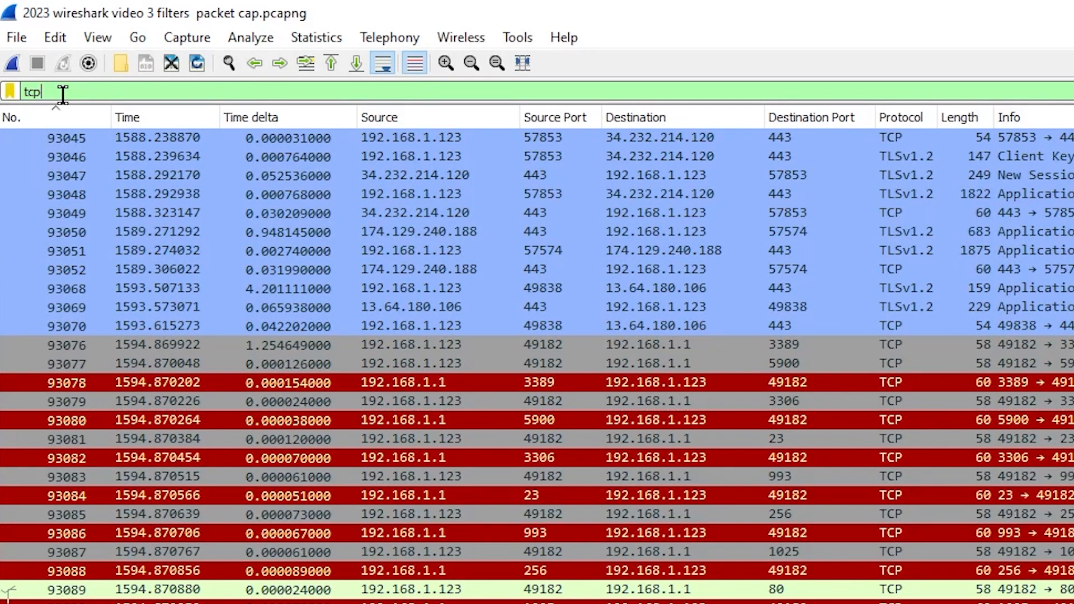
scroll(791, 484, "down", 15)
scroll(794, 495, "up", 13)
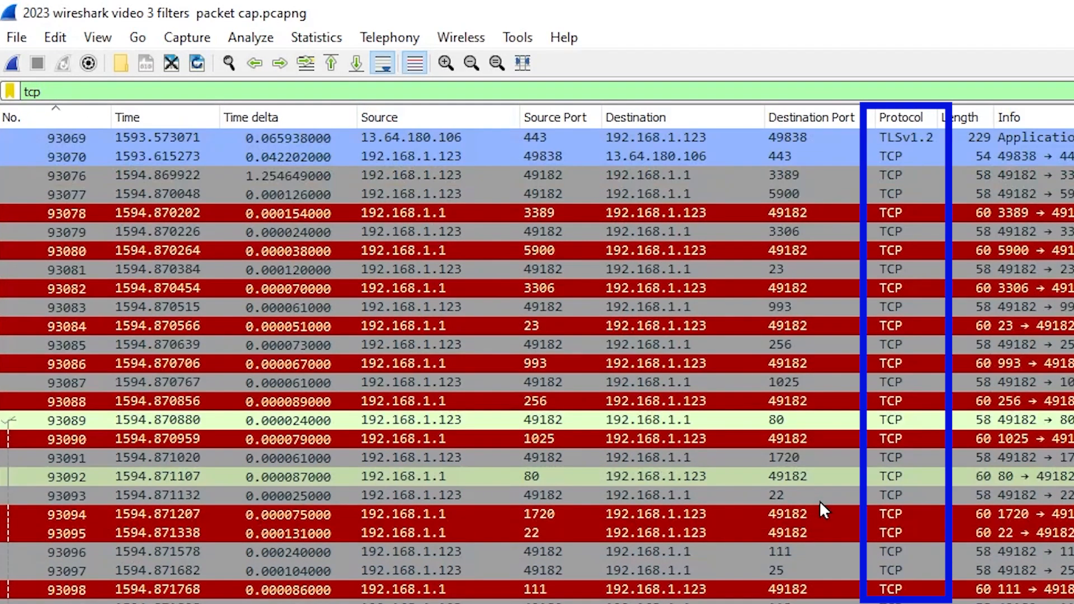
scroll(834, 496, "up", 20)
Step: Replace the display filter with udp and apply it to the capture
double_click(60, 92)
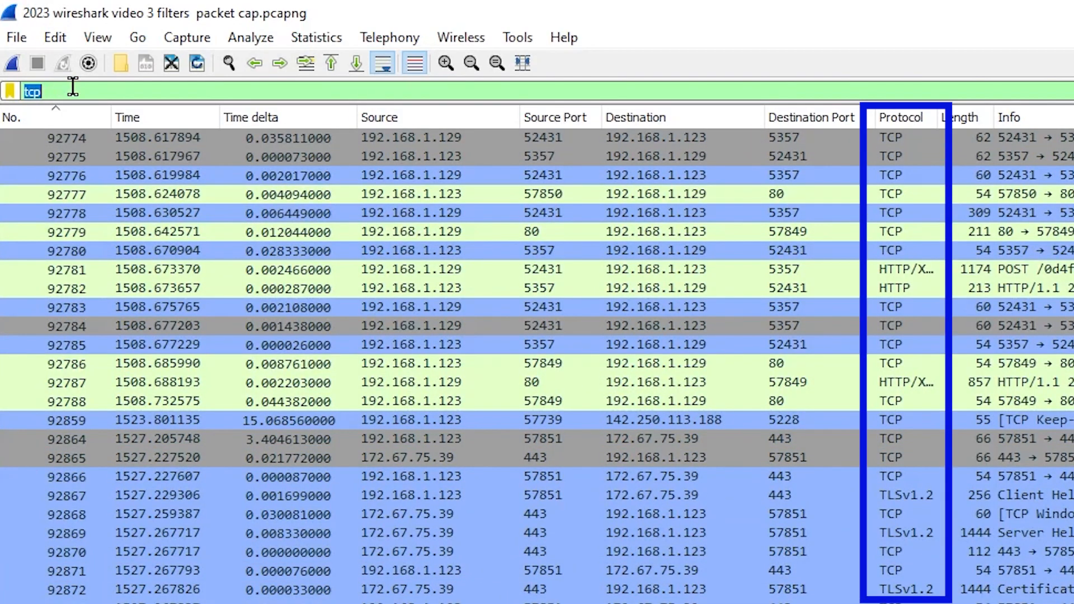
type("udp")
key("Return")
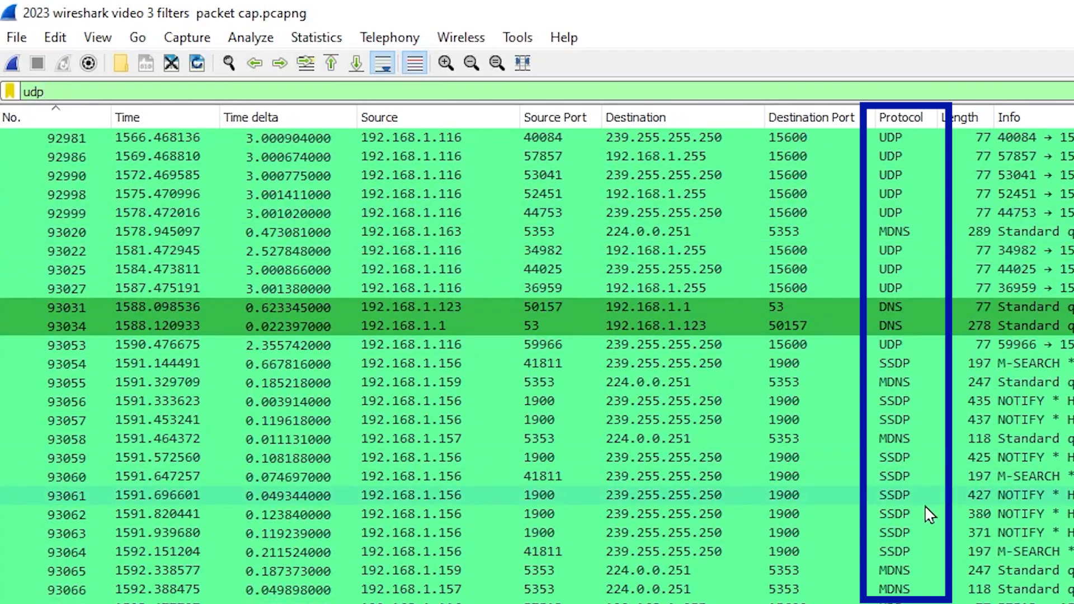
Step: Clear the UDP filter and apply the display filter dns to show only DNS packets
key("BackSpace")
key("BackSpace")
key("BackSpace")
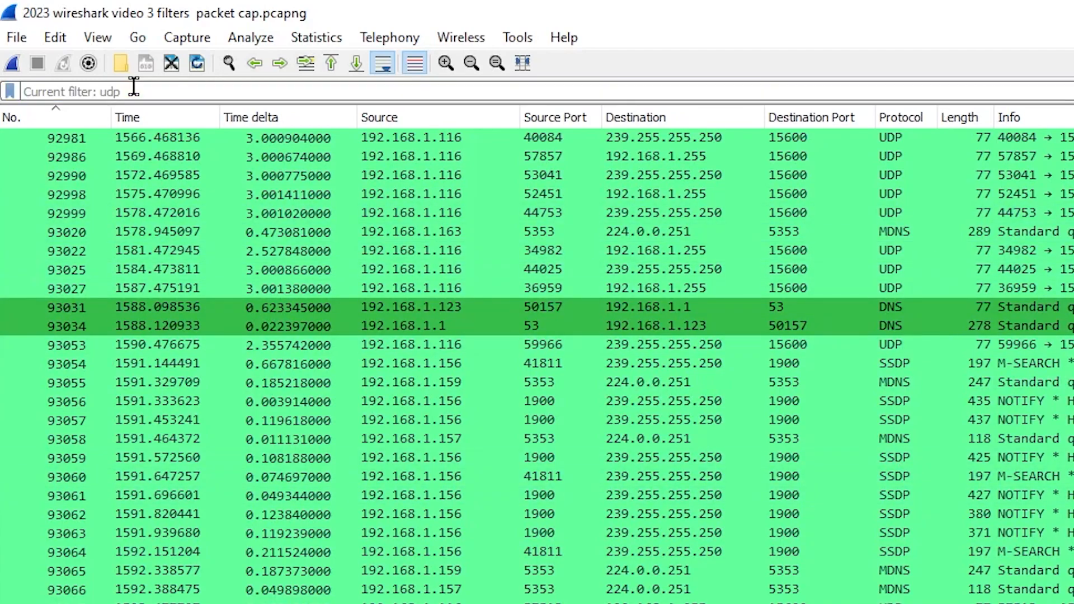
type("dnd")
key("BackSpace")
type("s")
key("Return")
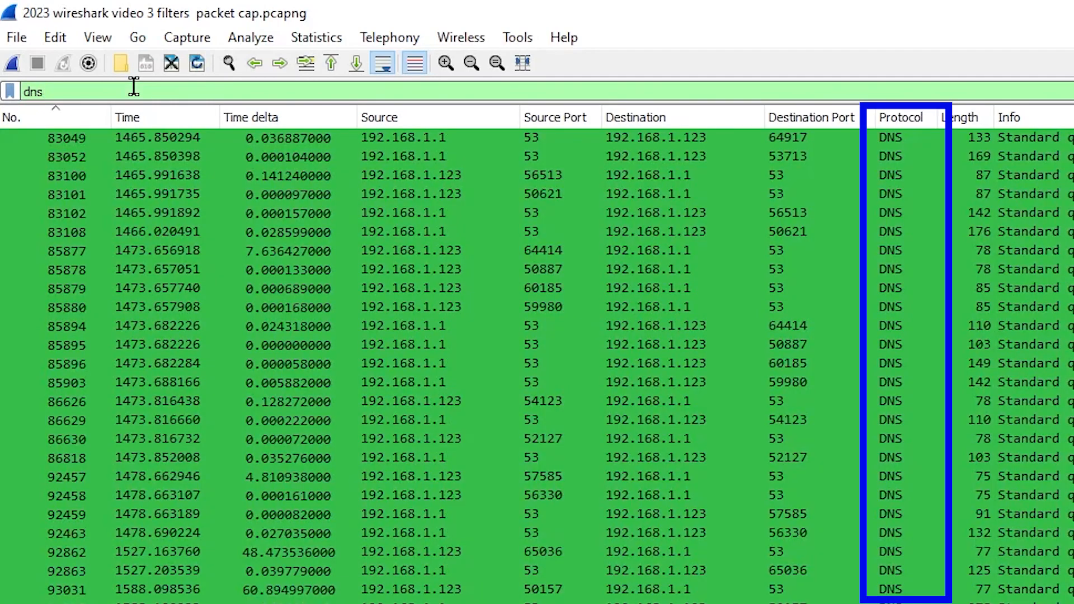
Step: Replace the DNS filter with icmp and apply it to show only ICMP packets
key("BackSpace")
key("BackSpace")
key("BackSpace")
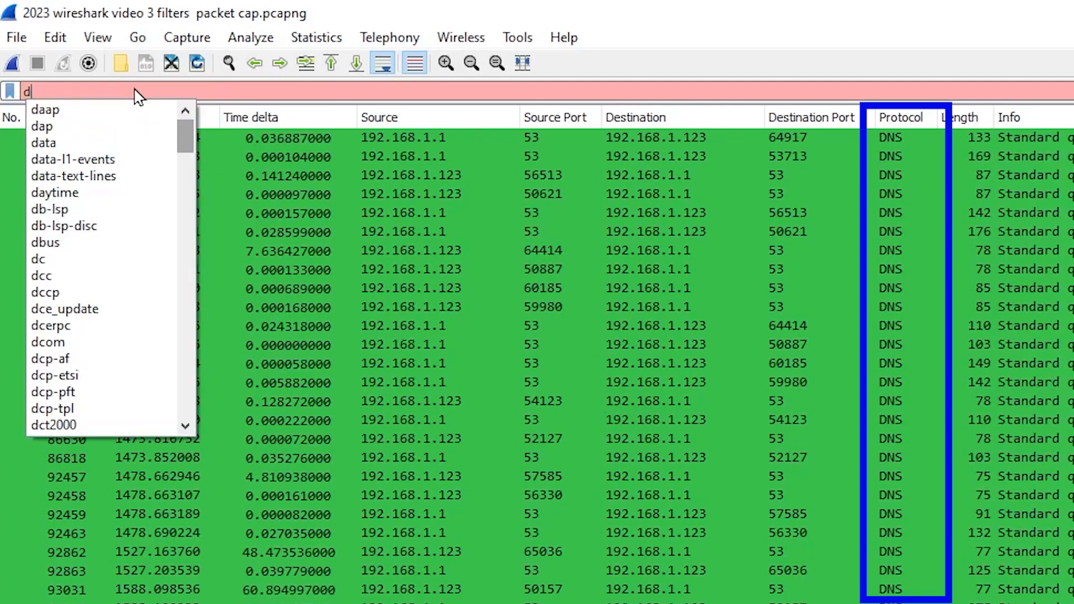
type("icmp")
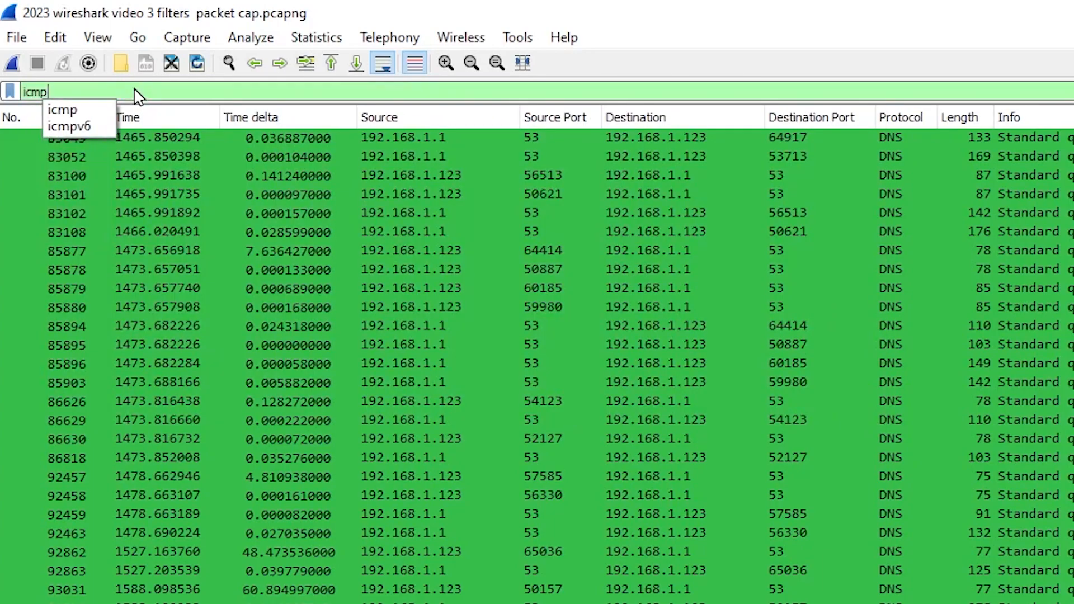
key("Return")
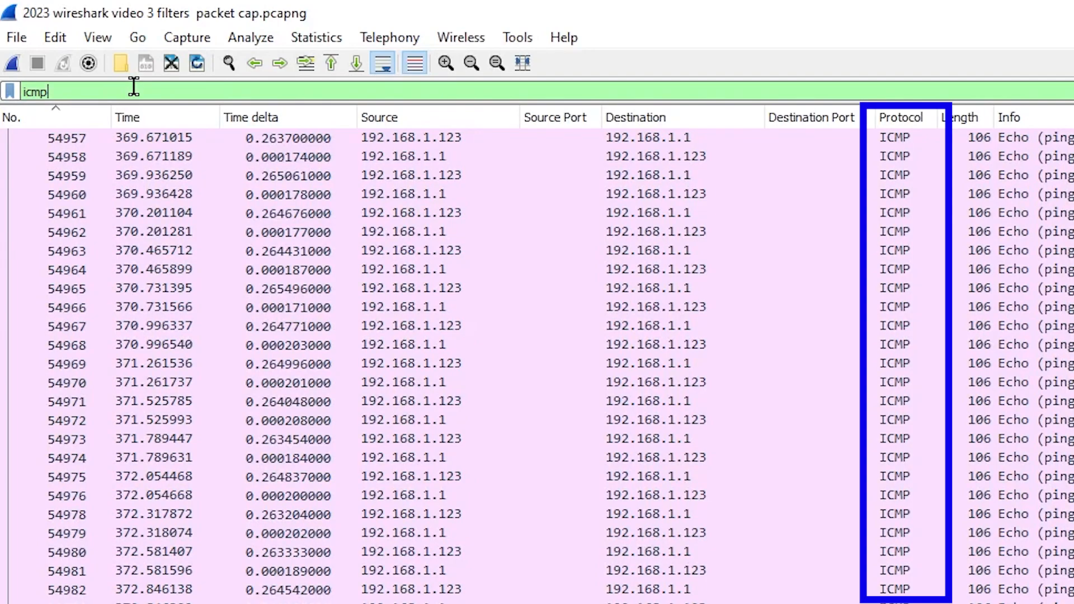
Step: Replace the ICMP filter with the suggested MAC address filter eth.addr == 00:00:5e:00:53:00 and apply it
key("BackSpace")
key("BackSpace")
key("BackSpace")
key("BackSpace")
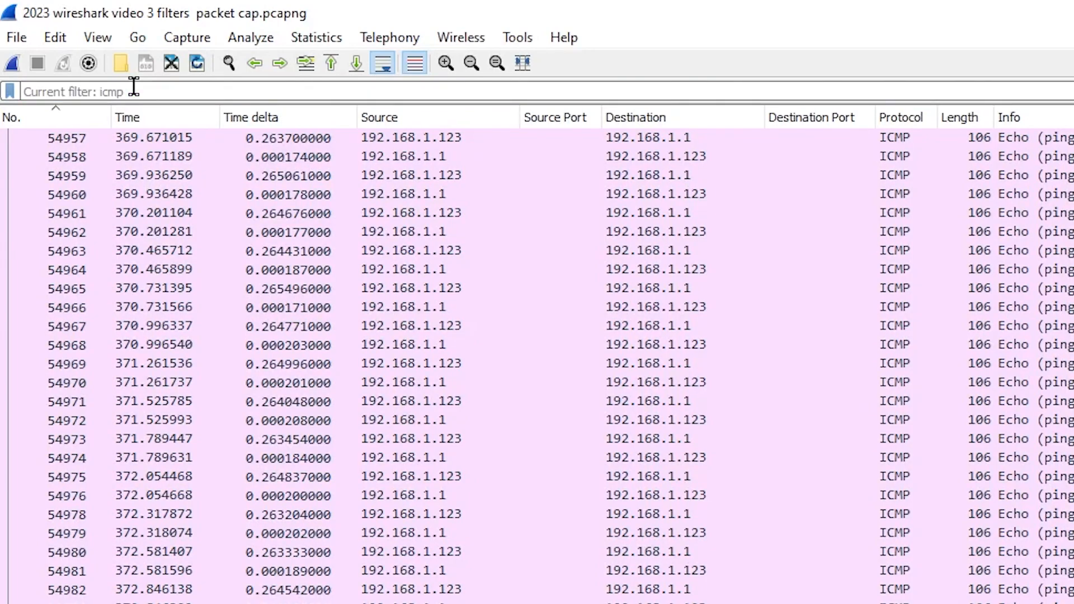
type("e")
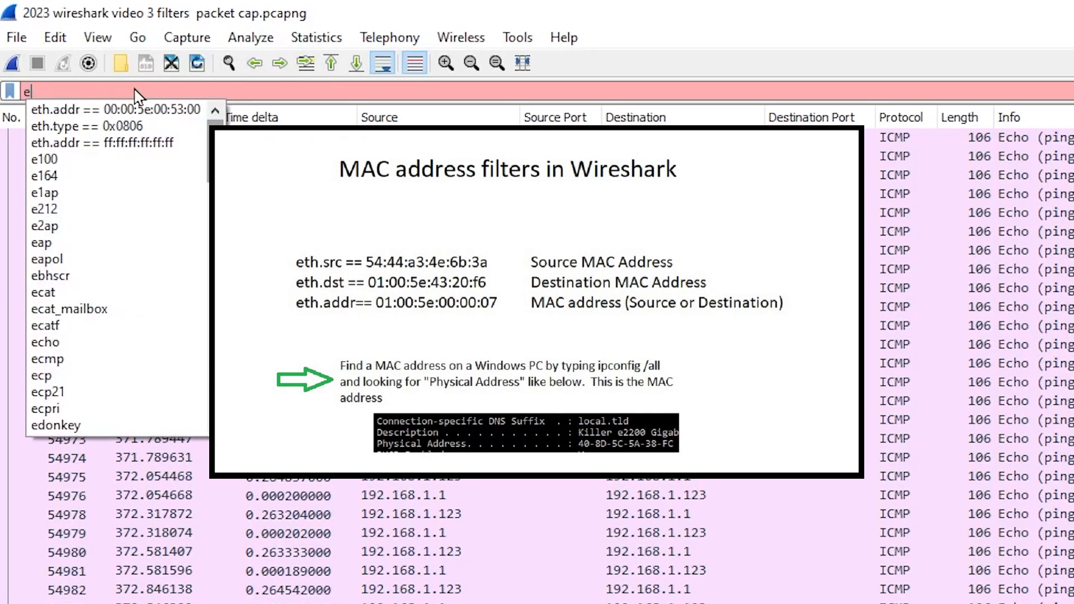
type("th")
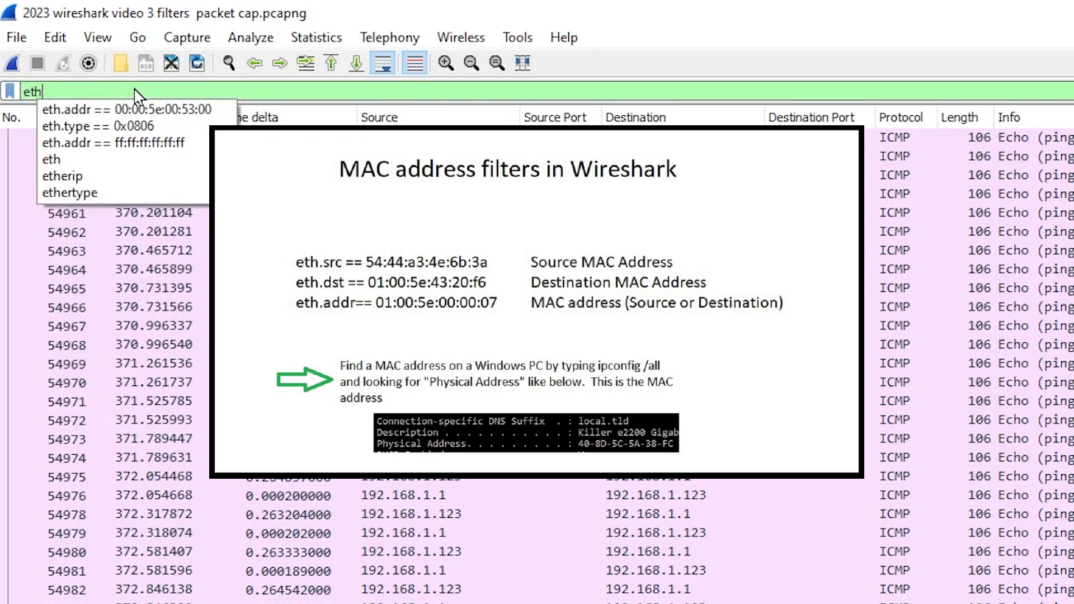
type(".addr")
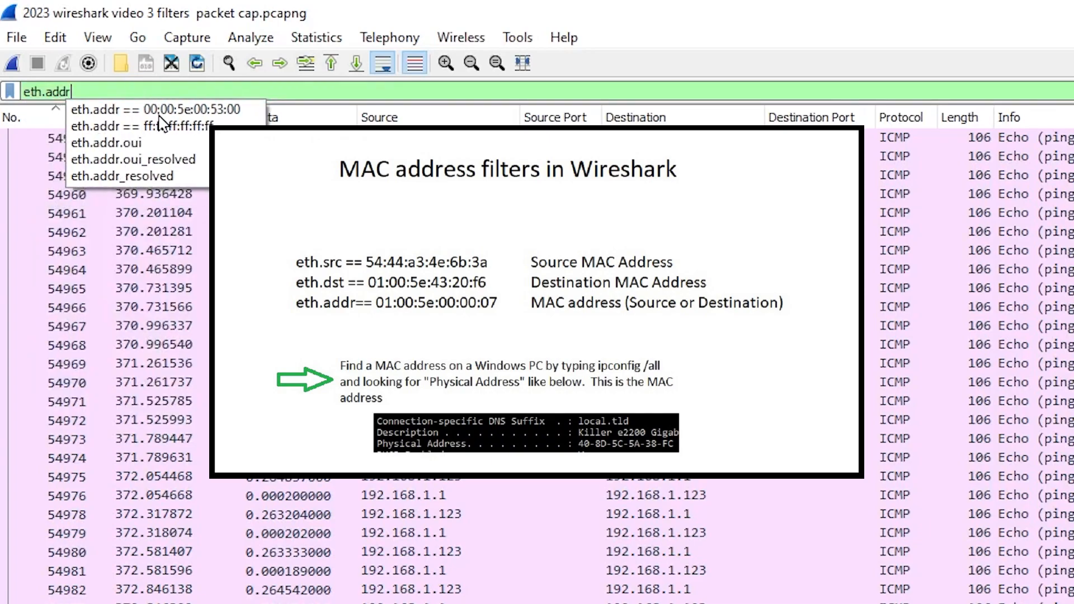
left_click(162, 109)
key("Return")
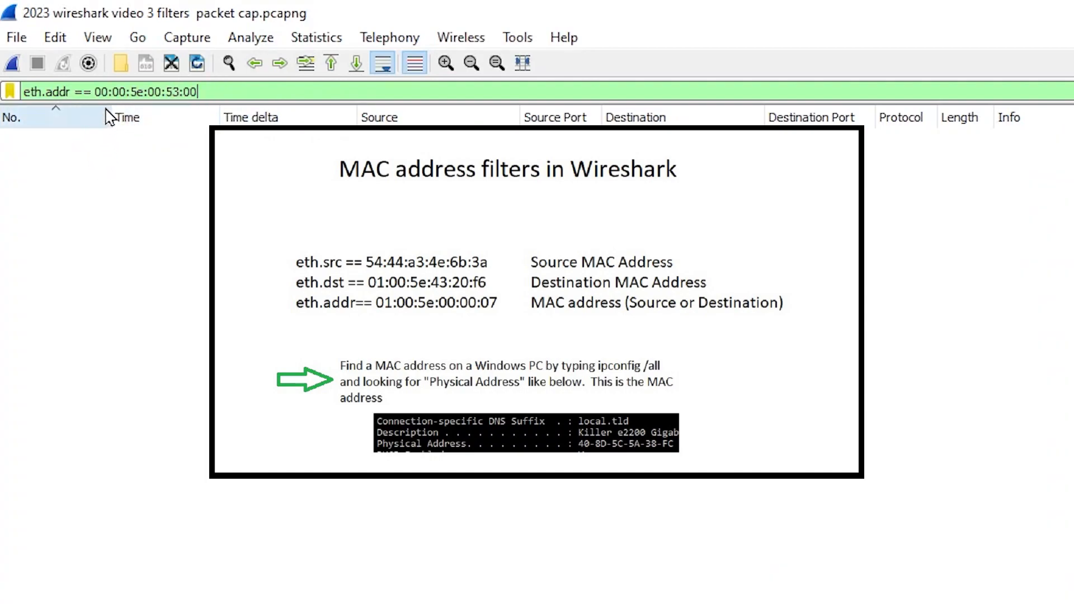
Step: Replace the MAC address filter with arp to show only ARP packets
left_click_drag(212, 93, 23, 92)
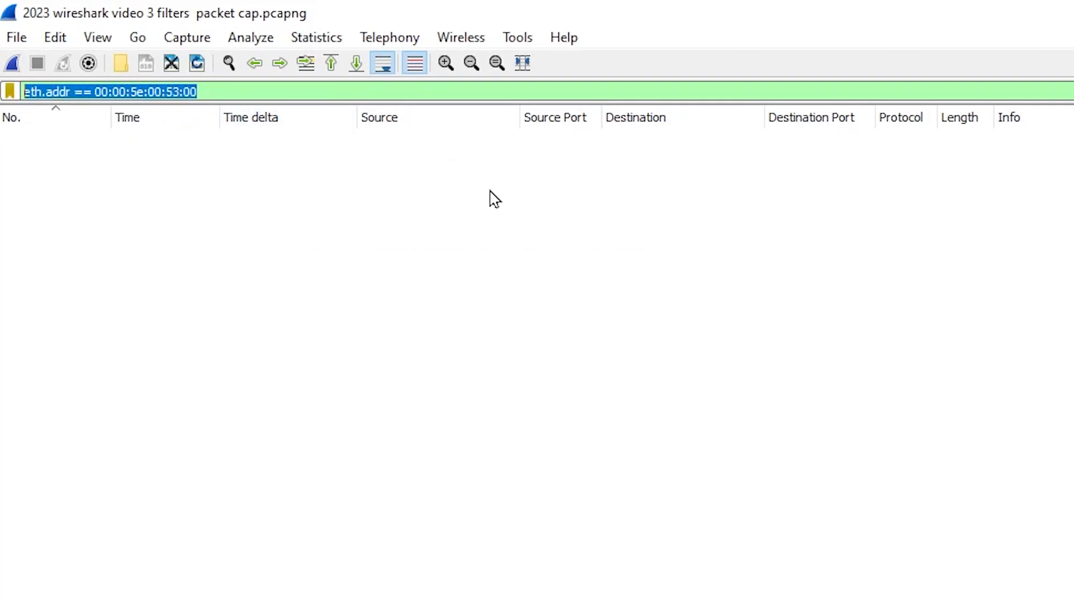
key("BackSpace")
type("arp")
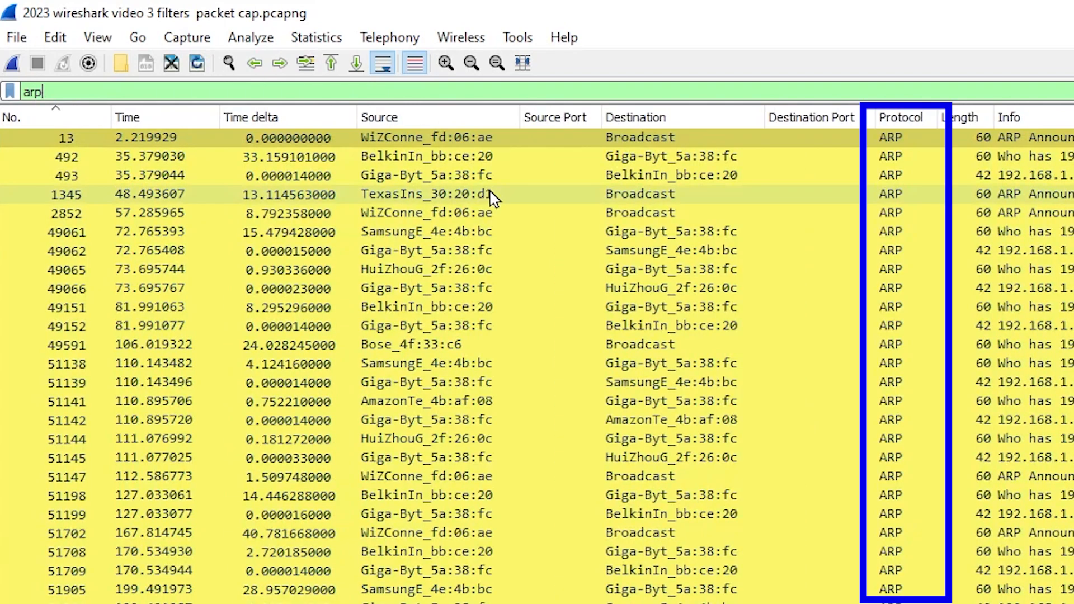
Step: Clear the ARP filter and apply the display filter dhcp to the capture
key("BackSpace")
key("BackSpace")
key("BackSpace")
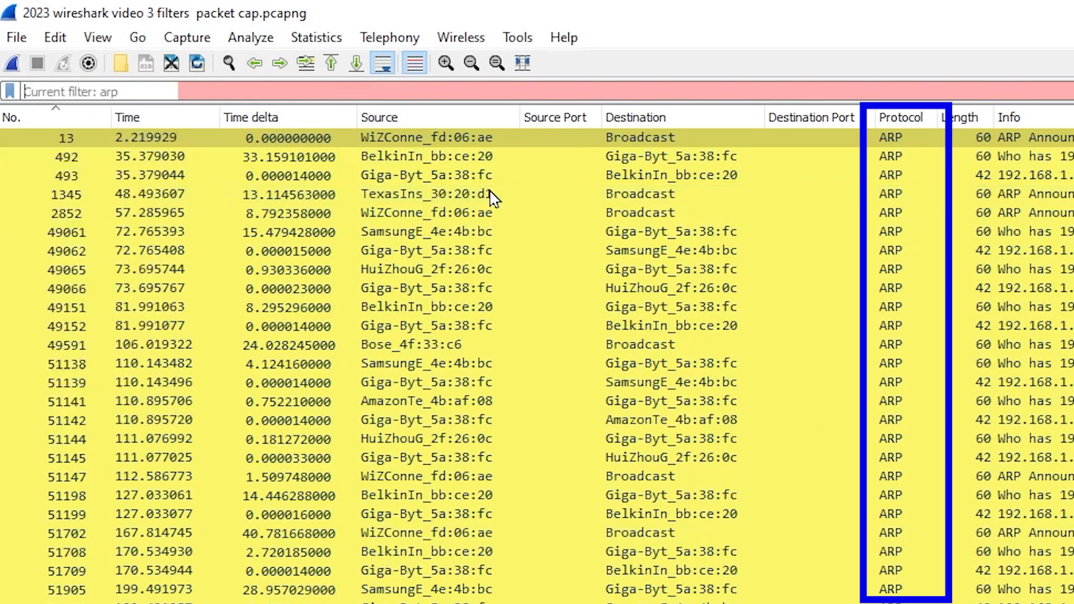
type("dhcp")
key("Return")
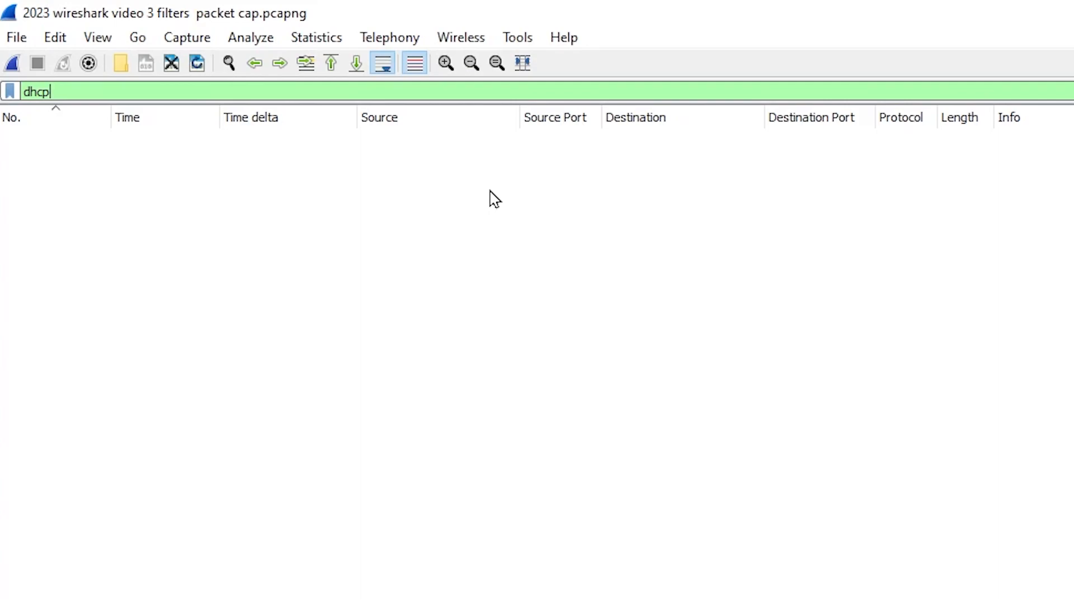
Step: Replace the DHCP filter with tcp.port == 80 to match packets with TCP port 80 as source or destination
key("BackSpace")
key("BackSpace")
key("BackSpace")
key("BackSpace")
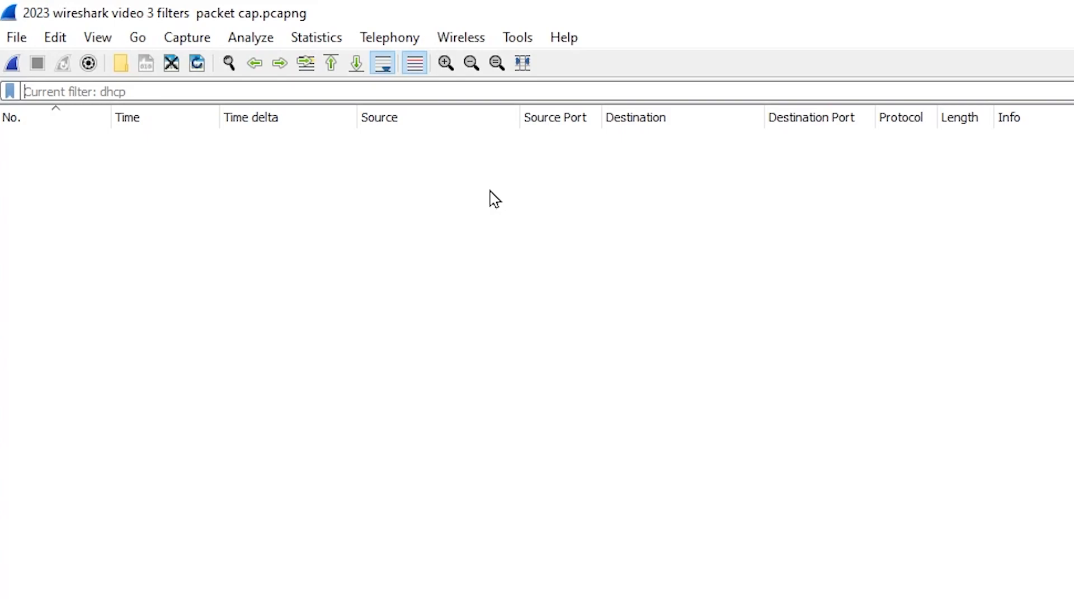
type("tcp")
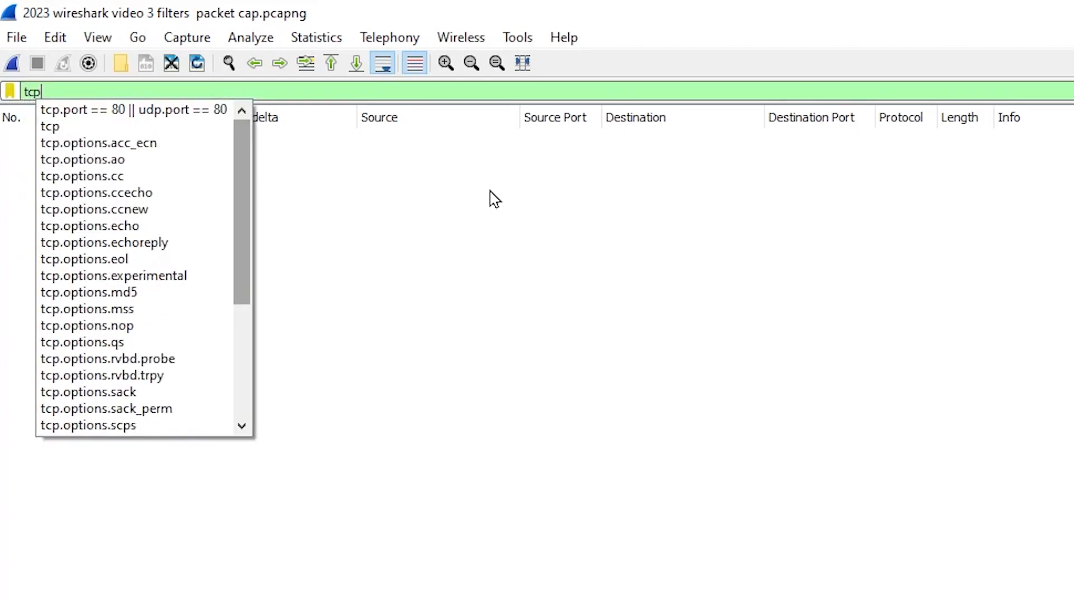
type(".po")
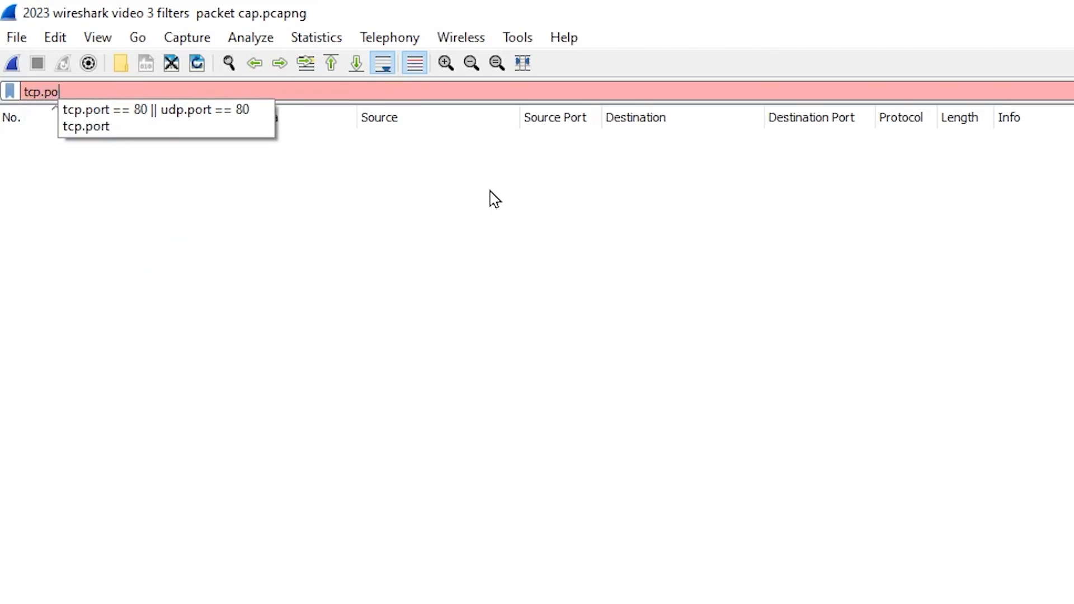
type("rt == 80")
key("Return")
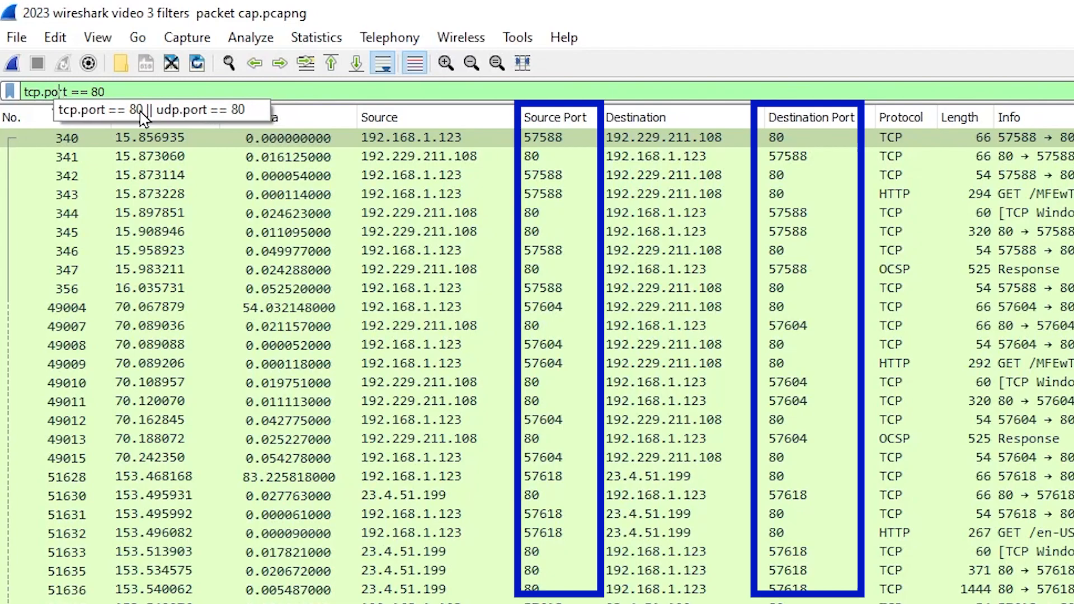
Step: Change the port filter to tcp.srcport == 80 and apply it to show only packets from TCP source port 80
key("BackSpace")
key("BackSpace")
key("BackSpace")
key("BackSpace")
key("BackSpace")
key("BackSpace")
key("BackSpace")
key("BackSpace")
key("BackSpace")
key("BackSpace")
type("src")
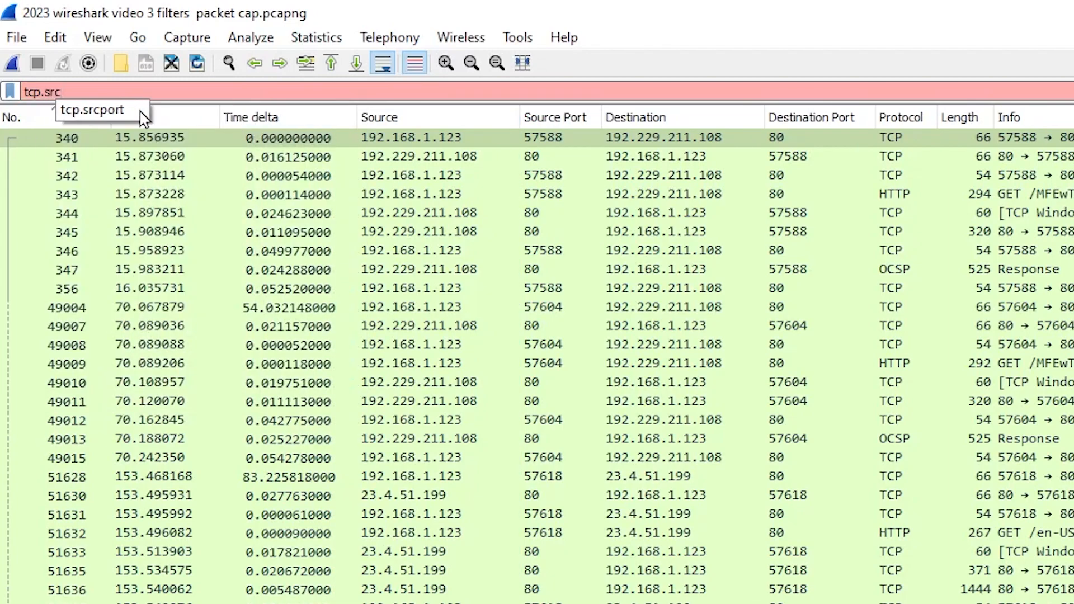
type("port == 80")
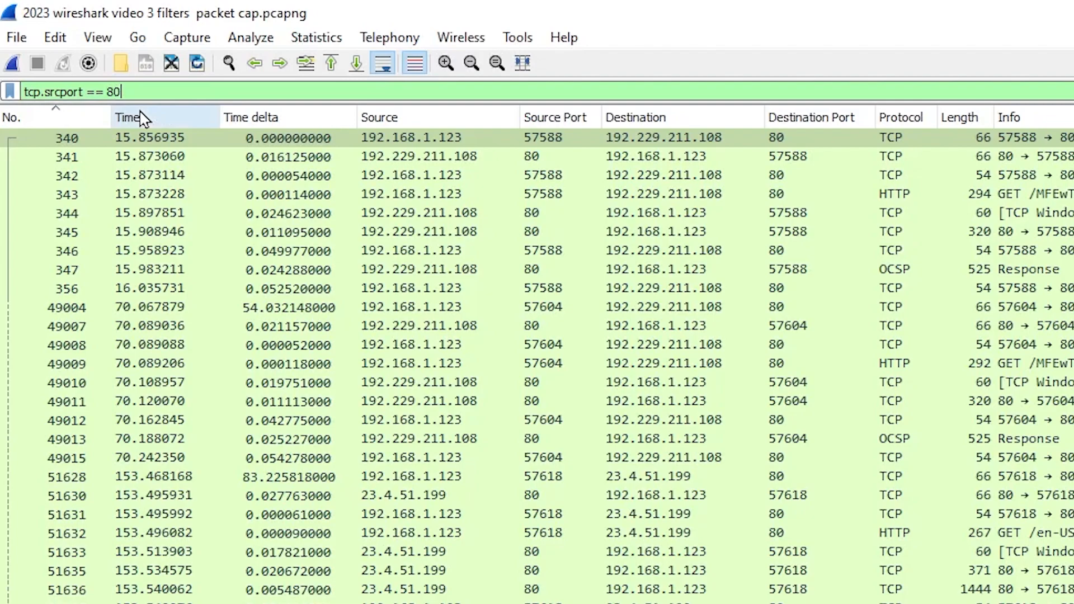
key("Return")
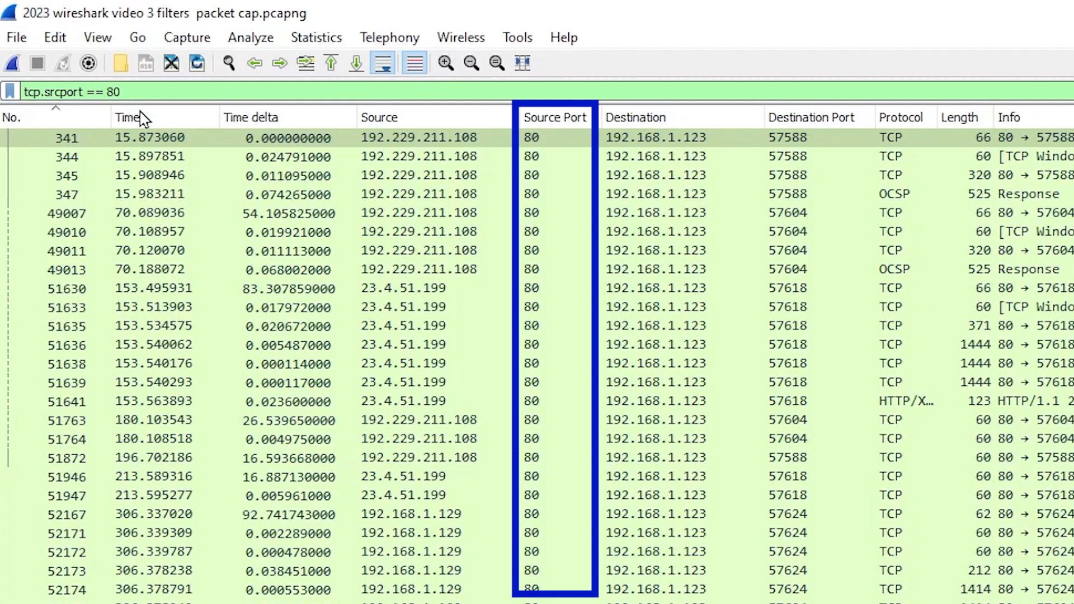
Step: Edit the filter's field name so it reads tcp.dstport == 80, and apply it to match TCP destination port 80
key("Left")
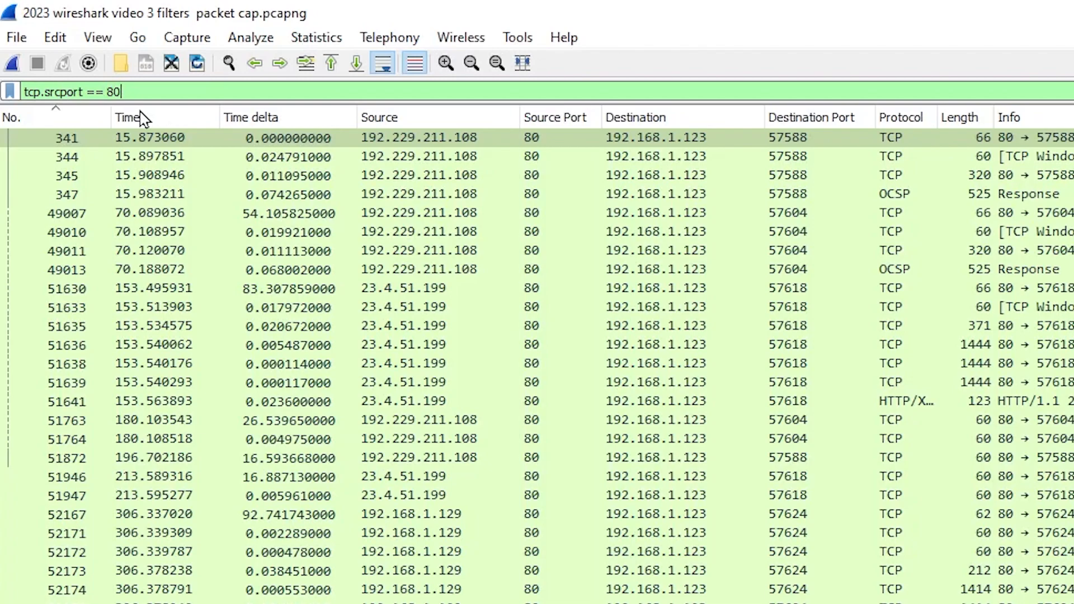
key("Left")
key("Left")
key("Left")
key("Left")
key("Left")
key("Left")
key("Left")
key("Left")
key("Left")
key("BackSpace")
key("BackSpace")
key("BackSpace")
type("dst")
key("Return")
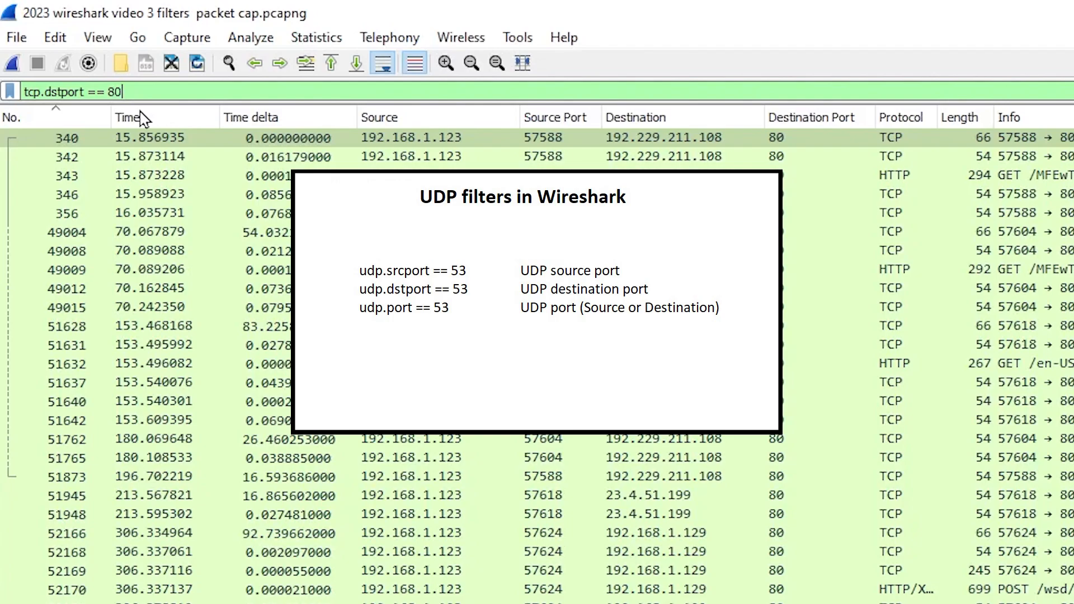
Step: Replace the port filter with ip.addr == 192.168.1.1 and apply it to show traffic to or from that address
key("ctrl+a")
key("BackSpace")
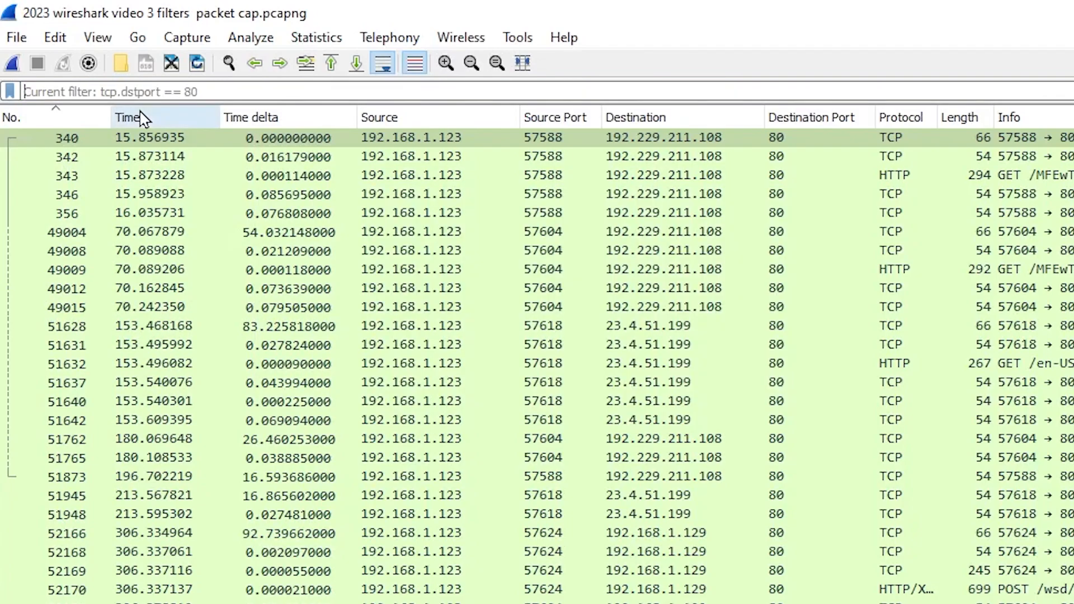
type("ip.")
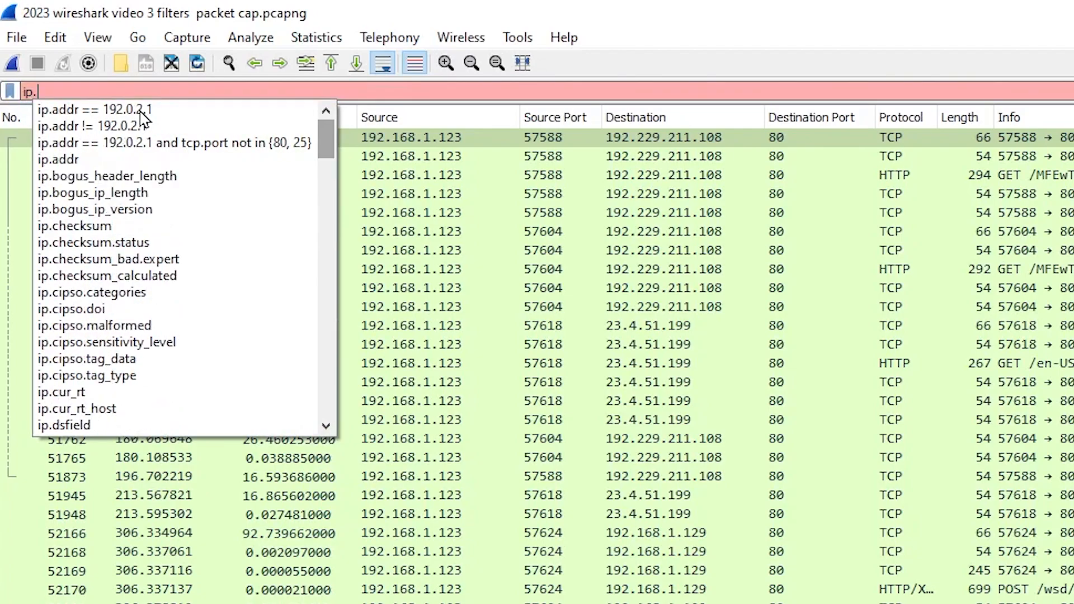
type("addr ==")
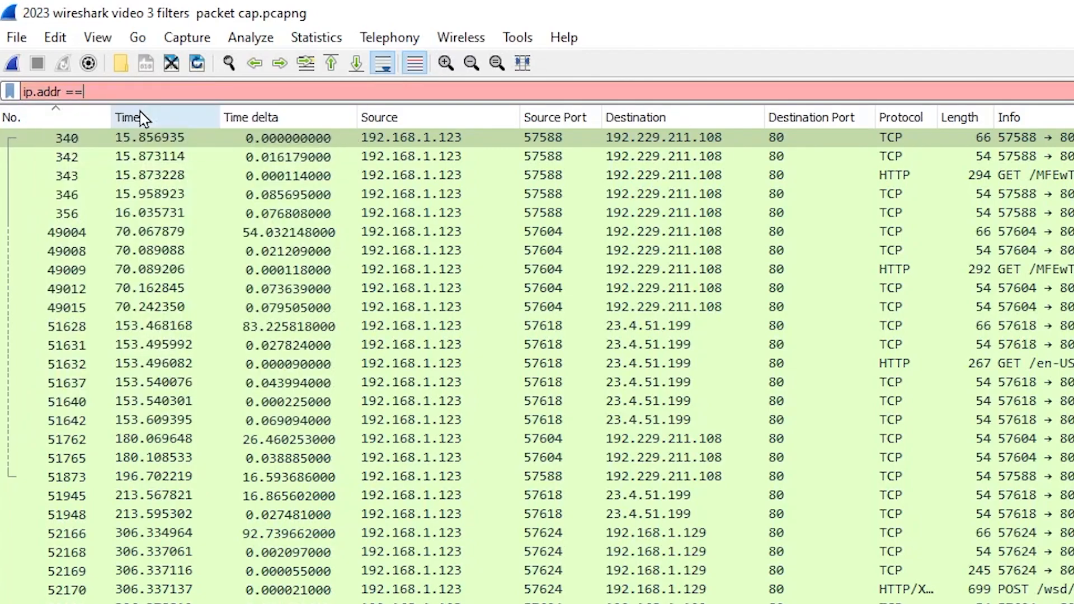
type(" 192.168.1.1")
key("Return")
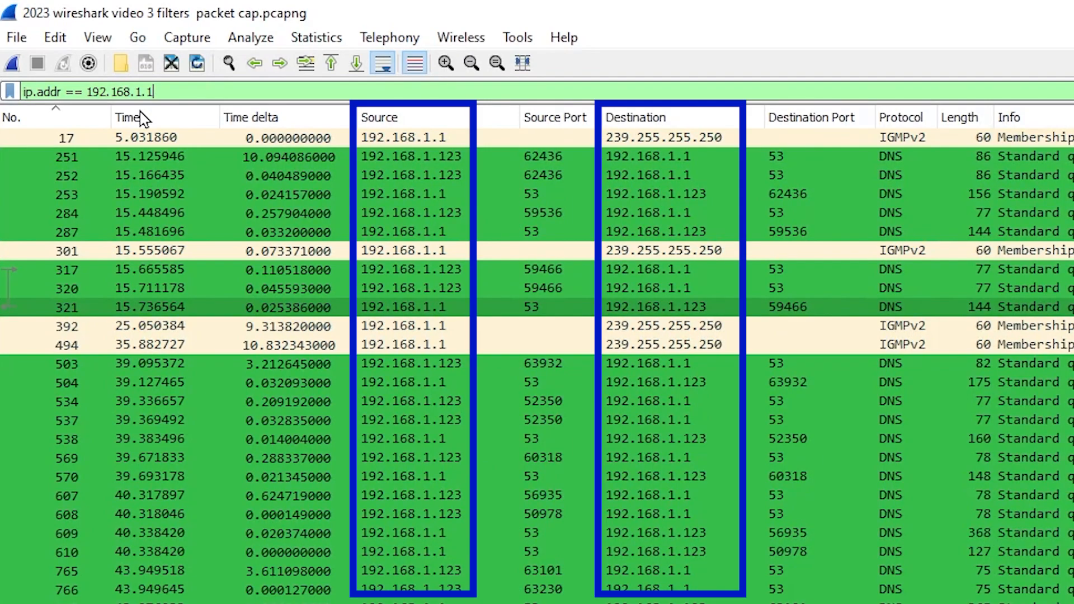
Step: Replace the address filter with ip.src == 192.168.1.1 and apply it to show only packets sent from that address
key("ctrl+a")
key("BackSpace")
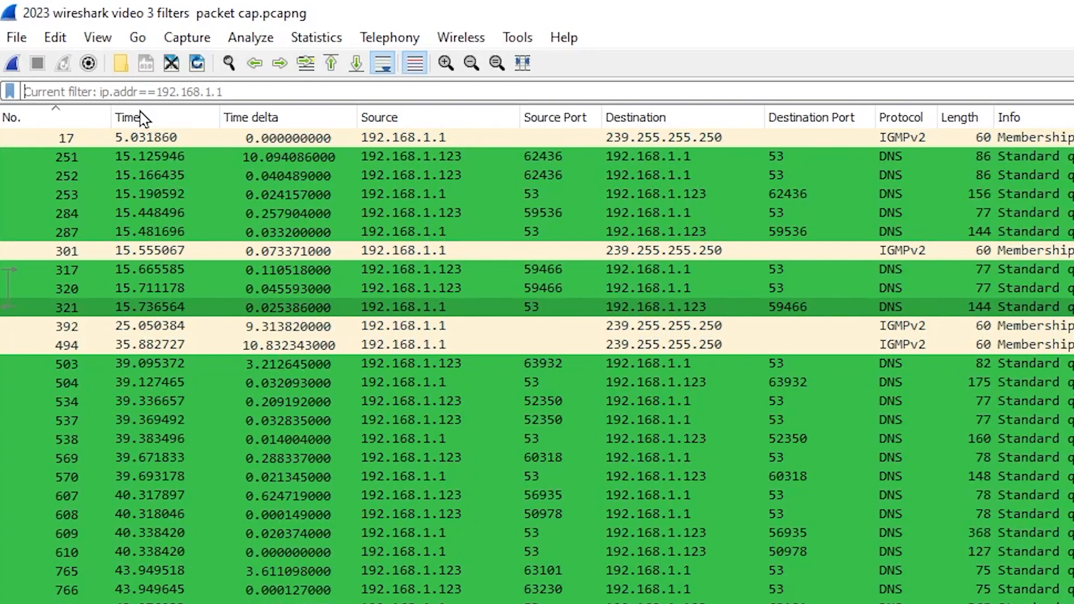
type("ip.")
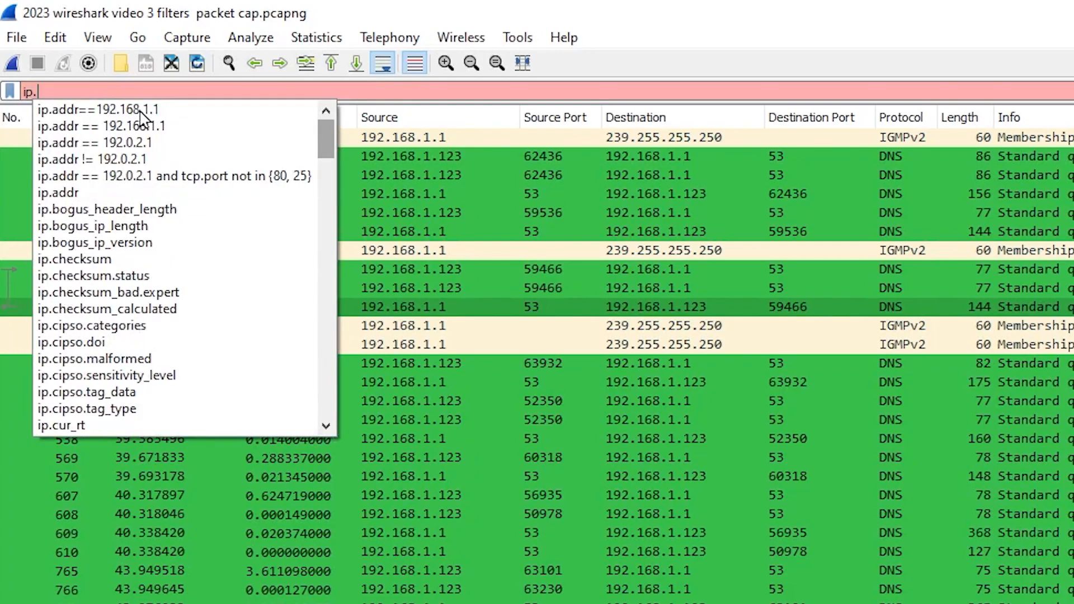
type("src ")
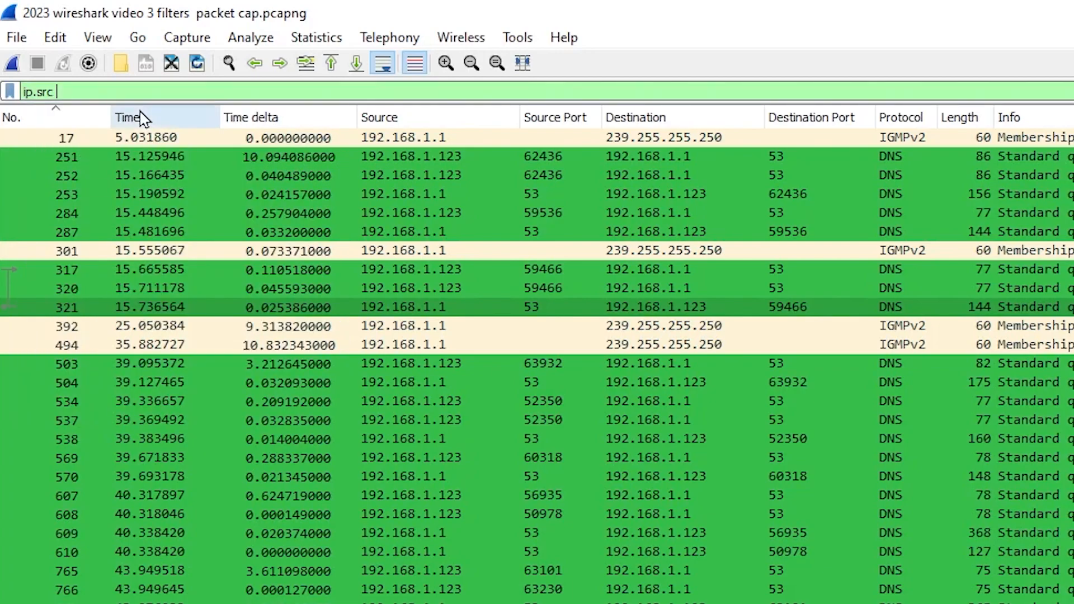
type("== 192.168.1.1")
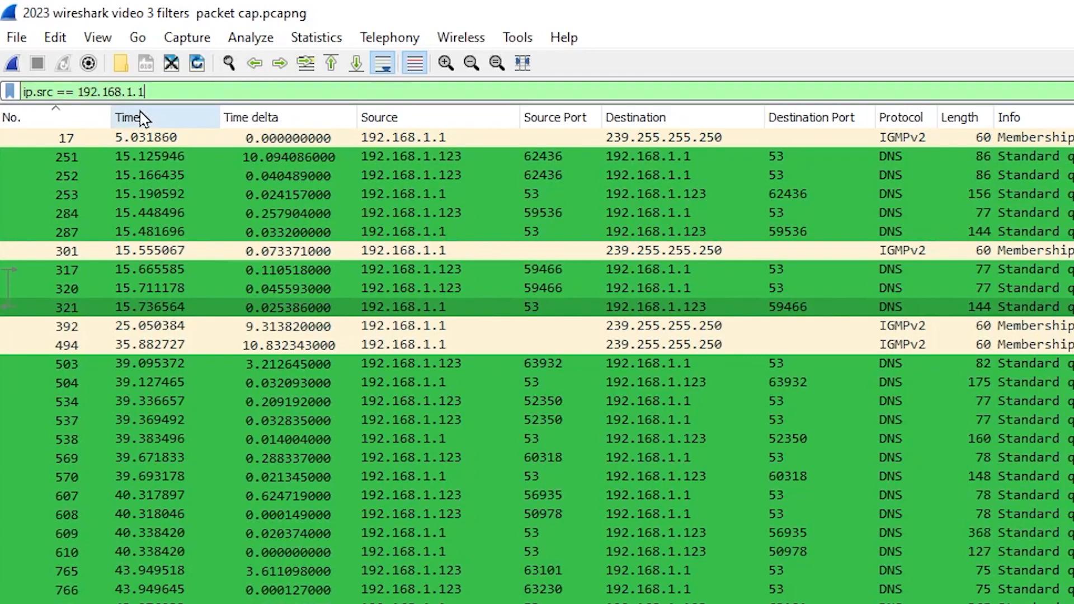
key("Return")
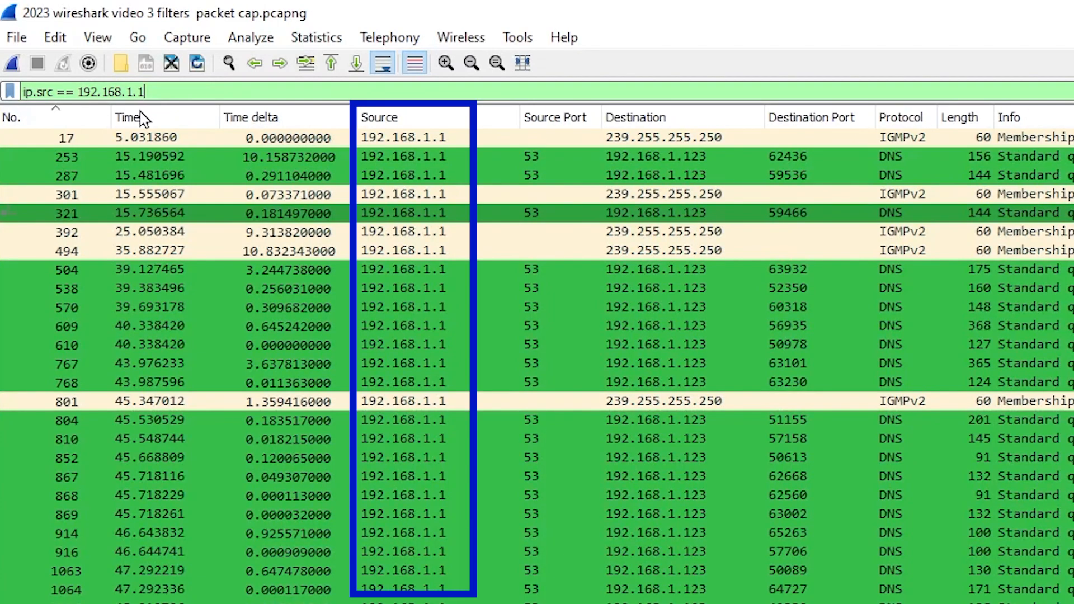
Step: Edit the filter's field name so it reads ip.dst == 192.168.1.1, and apply it to match packets sent to that address
key("Left")
key("Left")
key("Left")
key("Left")
key("Left")
key("Left")
key("Left")
key("Left")
key("Left")
key("Left")
key("Left")
key("Left")
key("Left")
key("Left")
key("Left")
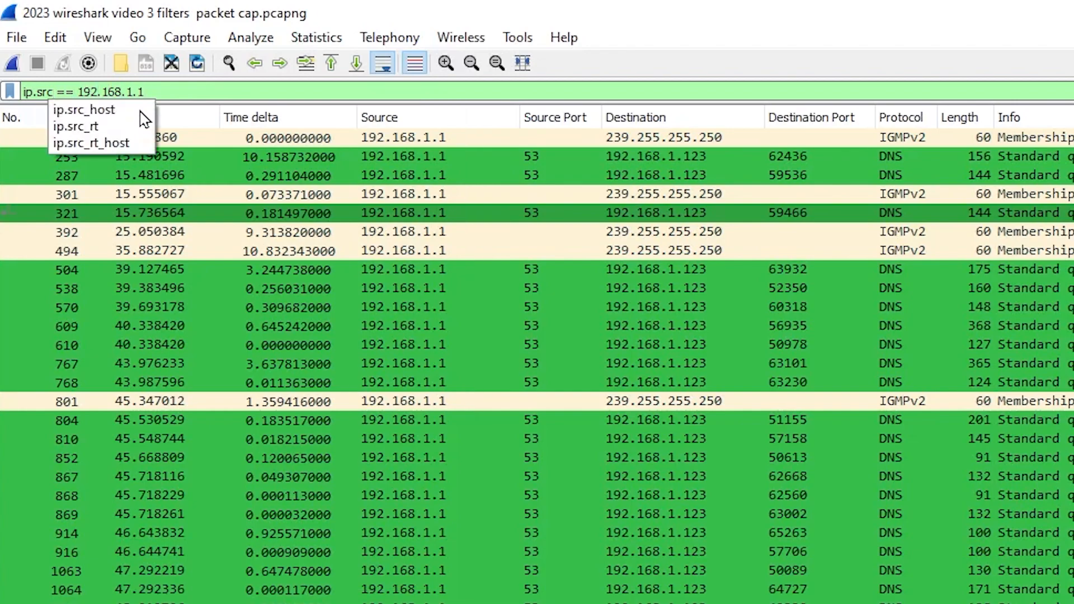
key("BackSpace")
key("BackSpace")
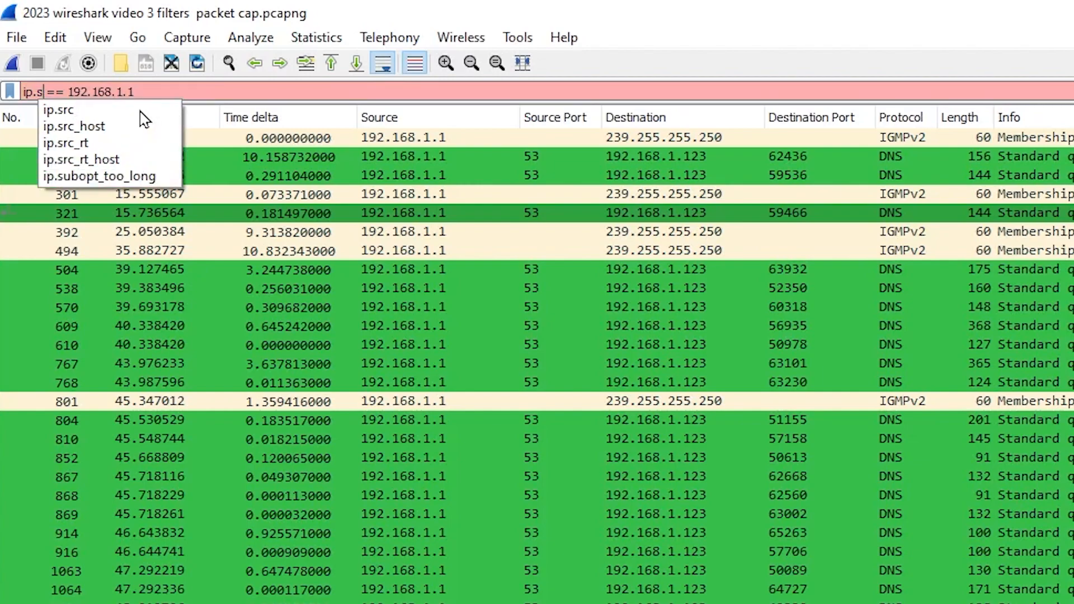
key("BackSpace")
type("dst")
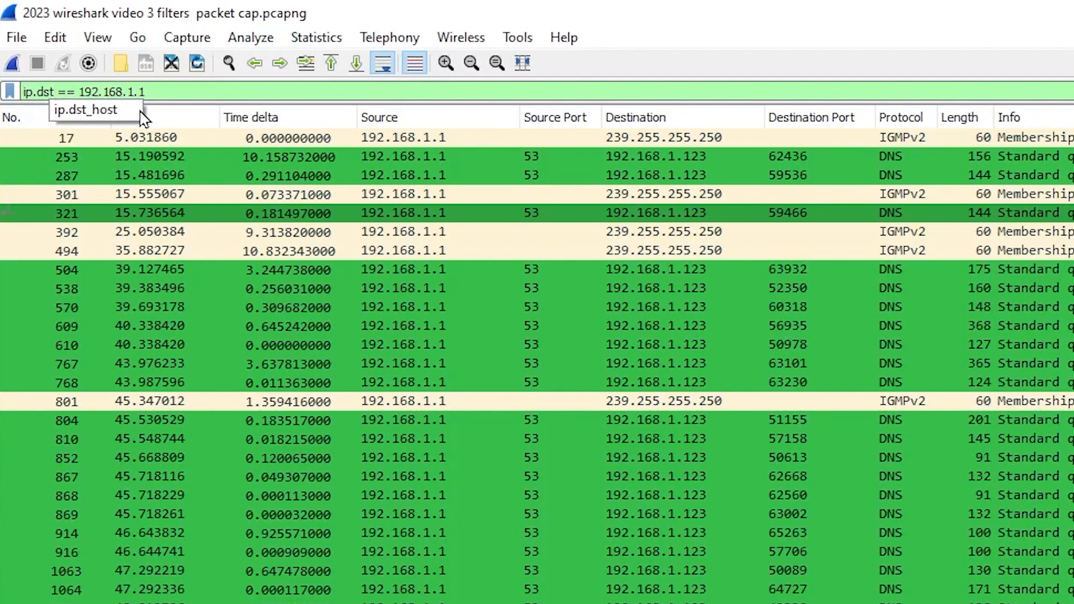
key("Return")
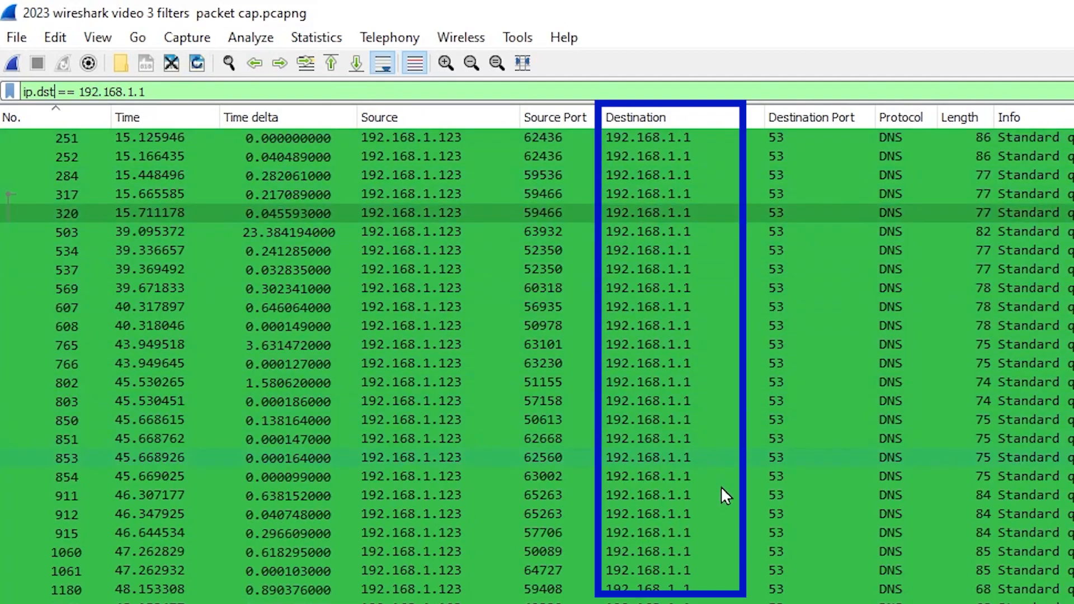
Step: Clear the destination address filter and apply the empty filter to show all captured packets
triple_click(246, 91)
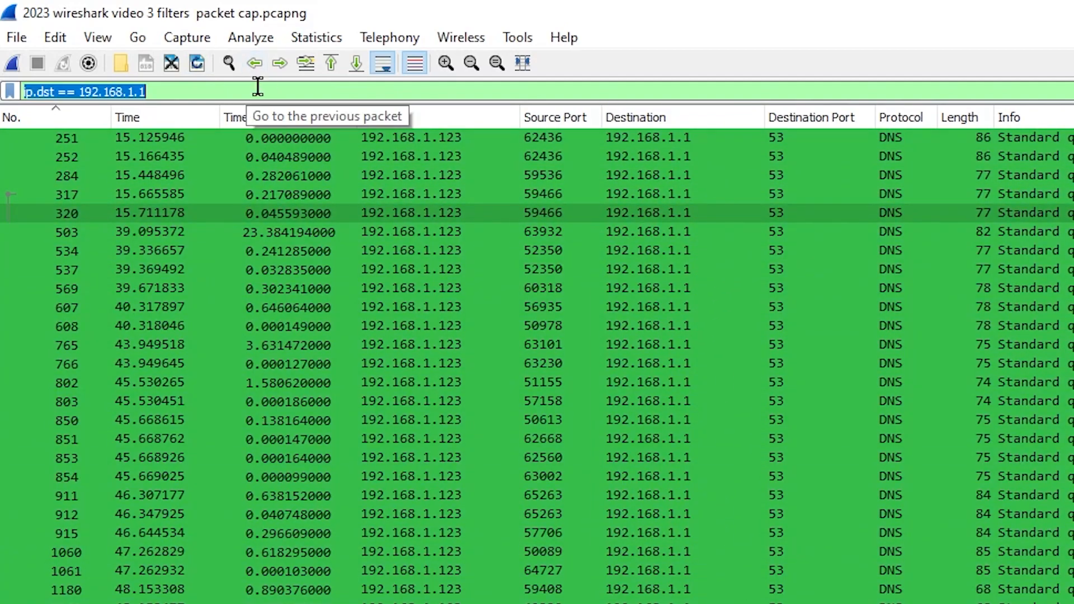
key("BackSpace")
key("Return")
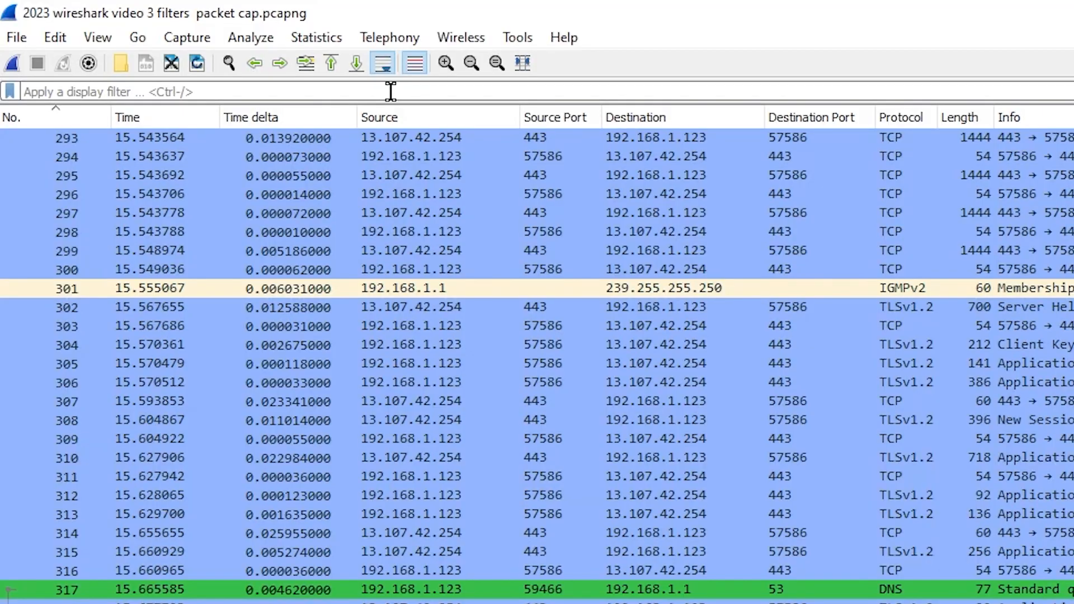